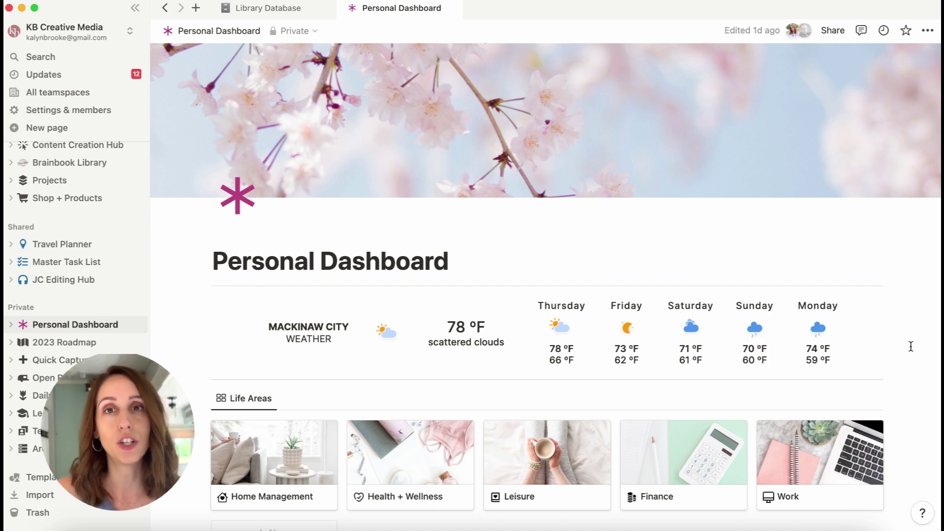
Open the Mackinaw City weather widget's settings in Indify and scroll through them
{"action": "left_click", "coordinate": [224, 524]}
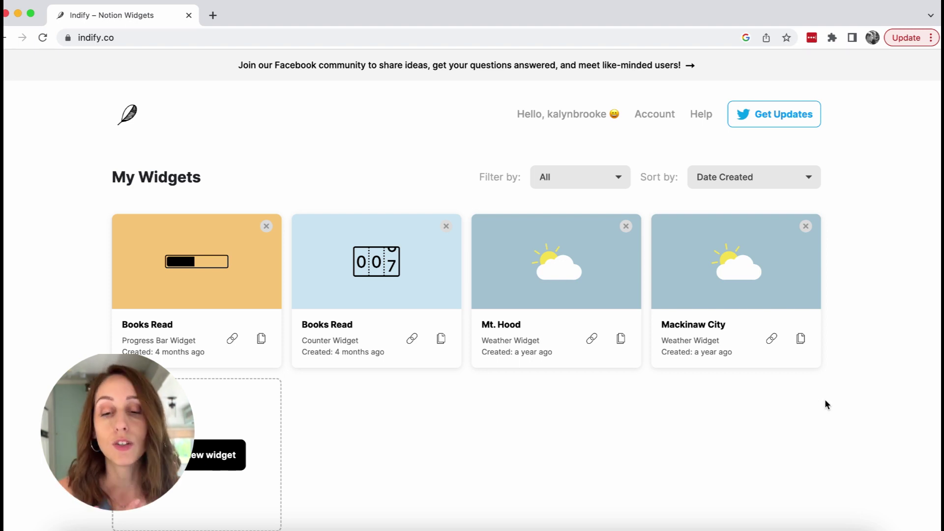
{"action": "left_click", "coordinate": [739, 283]}
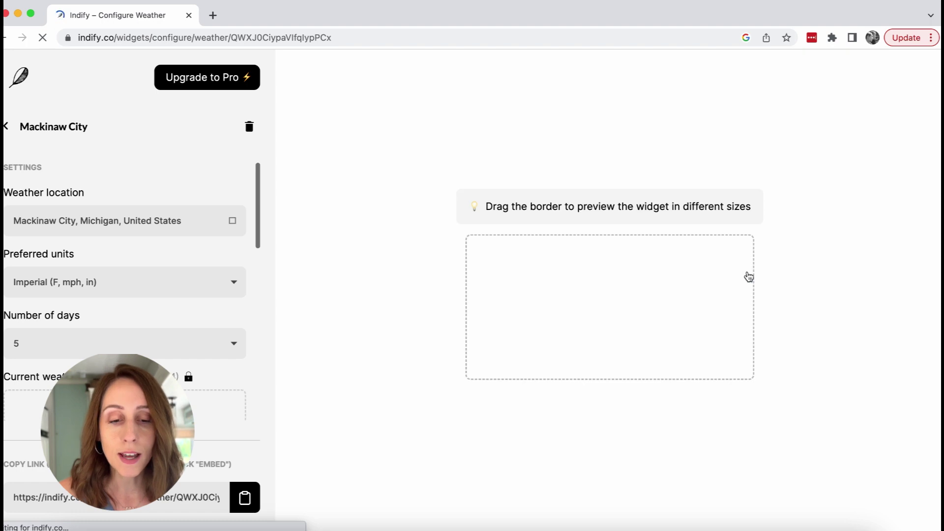
{"action": "scroll", "coordinate": [185, 288], "scroll_direction": "down", "scroll_amount": 5}
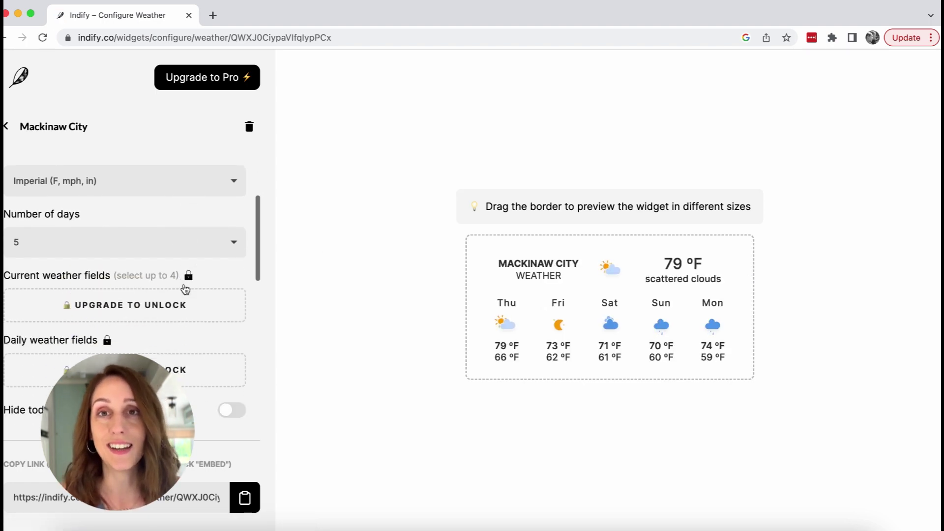
{"action": "scroll", "coordinate": [184, 288], "scroll_direction": "down", "scroll_amount": 4}
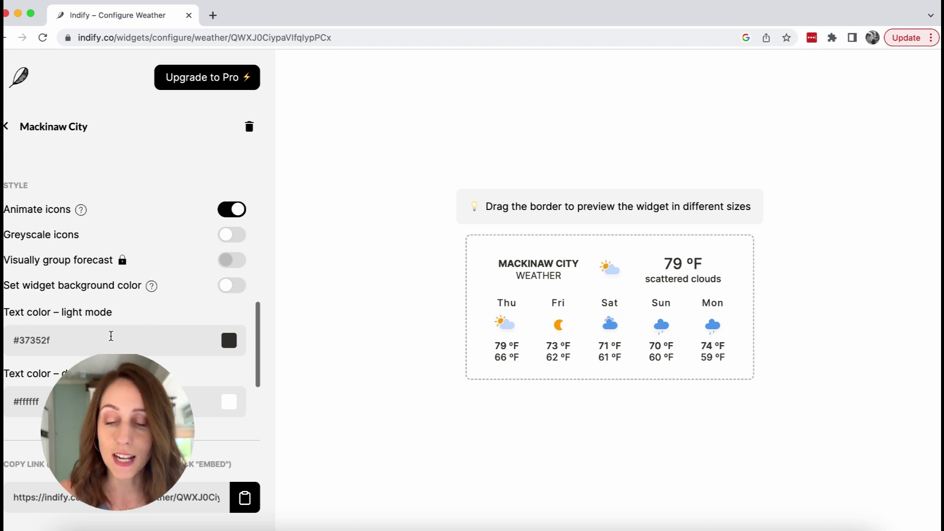
{"action": "scroll", "coordinate": [110, 337], "scroll_direction": "down", "scroll_amount": 3}
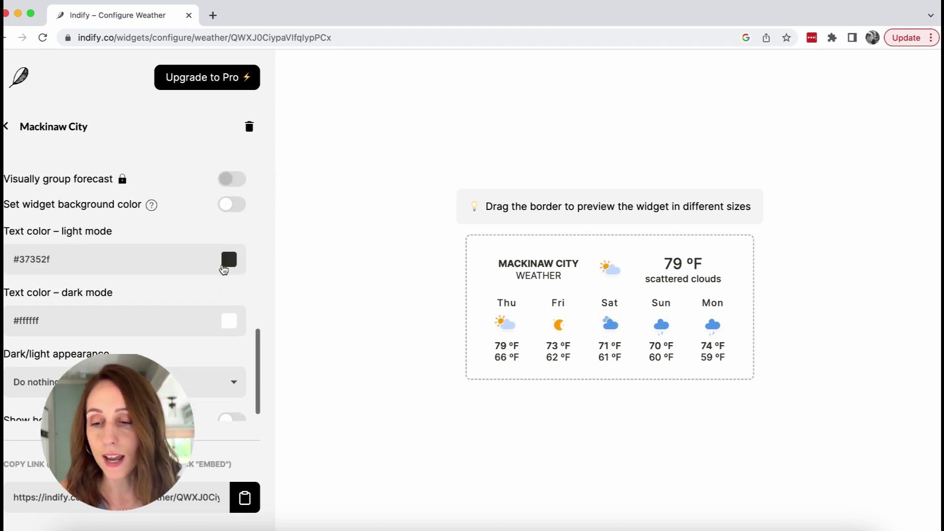
Copy the weather widget's embed link to the clipboard, leaving the text colours unchanged
{"action": "left_click", "coordinate": [228, 258]}
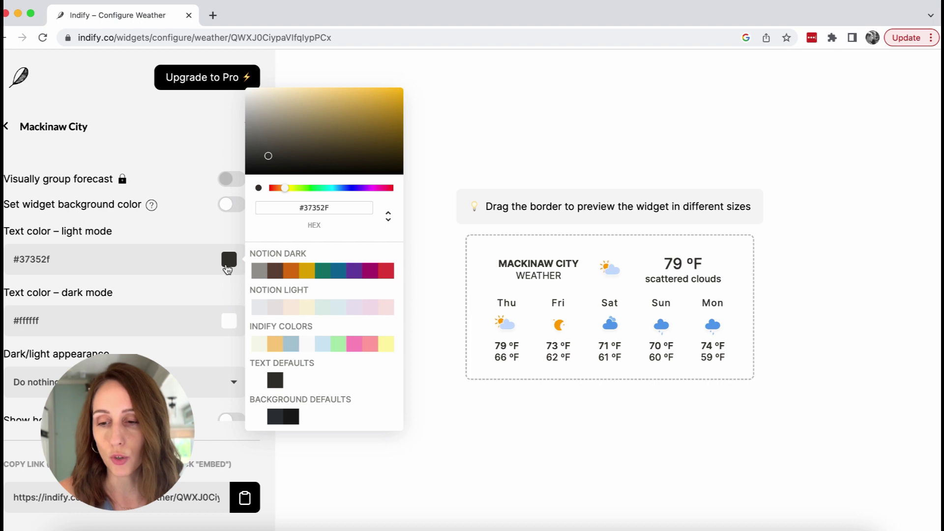
{"action": "left_click", "coordinate": [214, 293]}
{"action": "scroll", "coordinate": [215, 293], "scroll_direction": "down", "scroll_amount": 1}
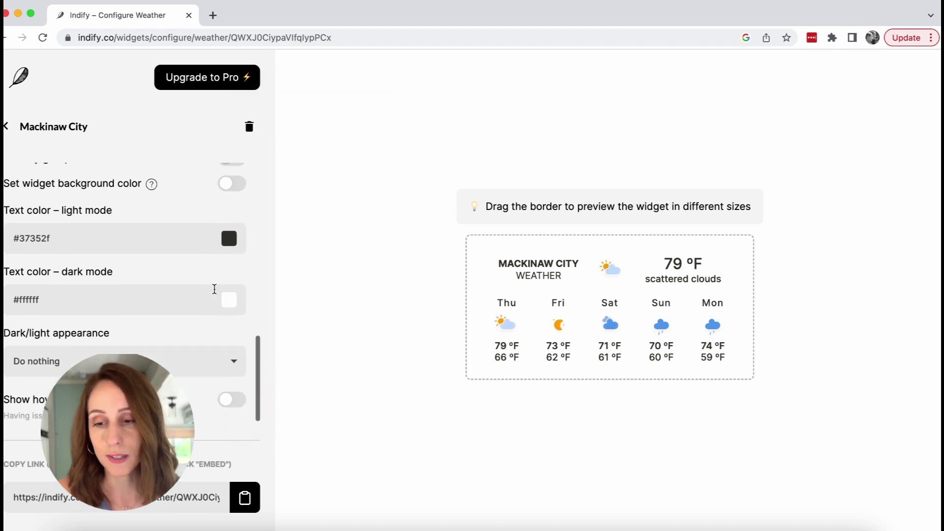
{"action": "left_click", "coordinate": [54, 501]}
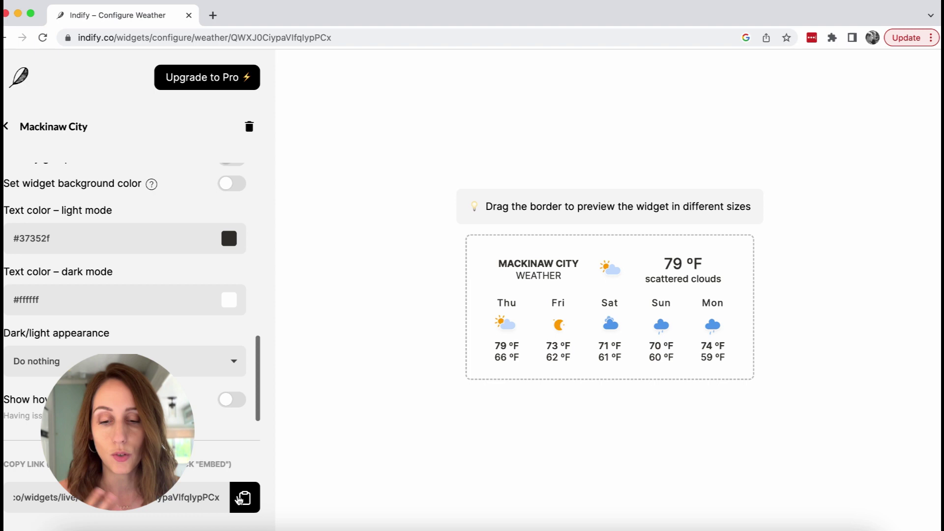
{"action": "left_click", "coordinate": [239, 499]}
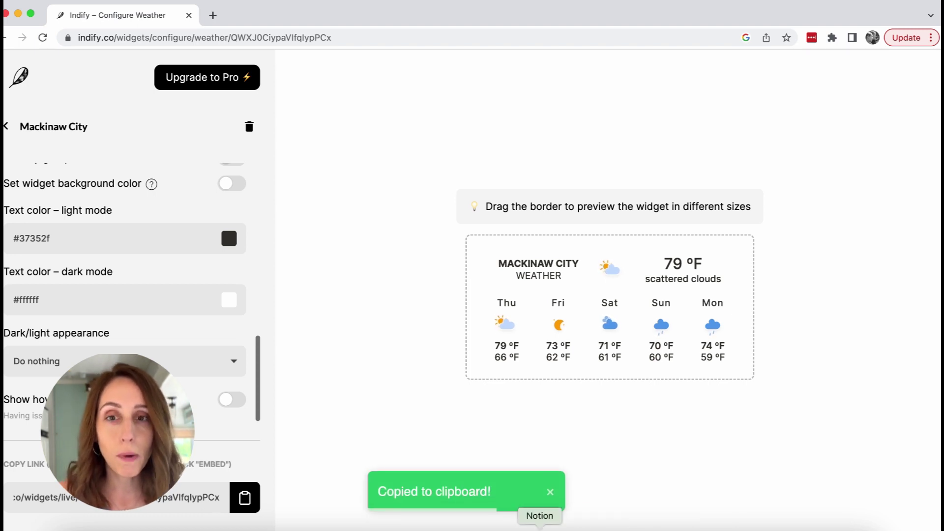
Embed the copied Mackinaw City weather link above the forecast and stretch it to full page width
{"action": "left_click", "coordinate": [540, 527]}
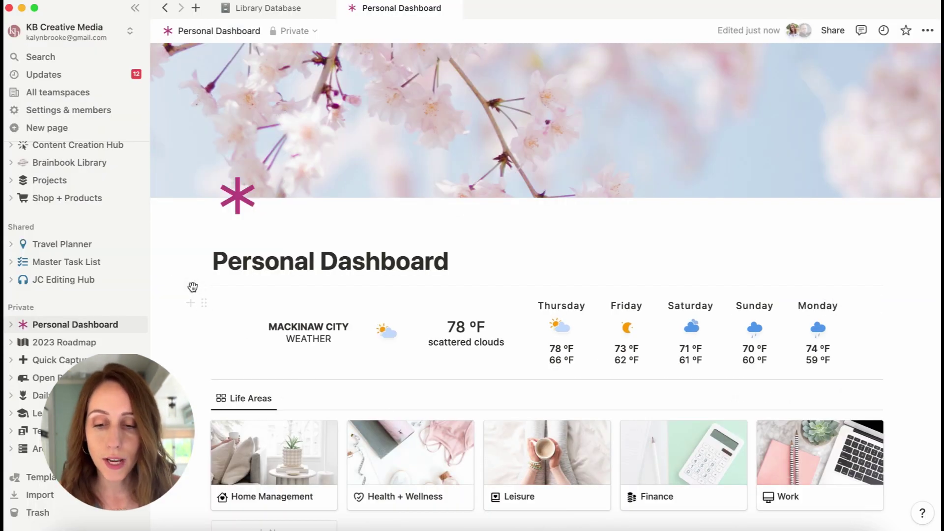
{"action": "left_click", "coordinate": [190, 286]}
{"action": "type", "text": "/"}
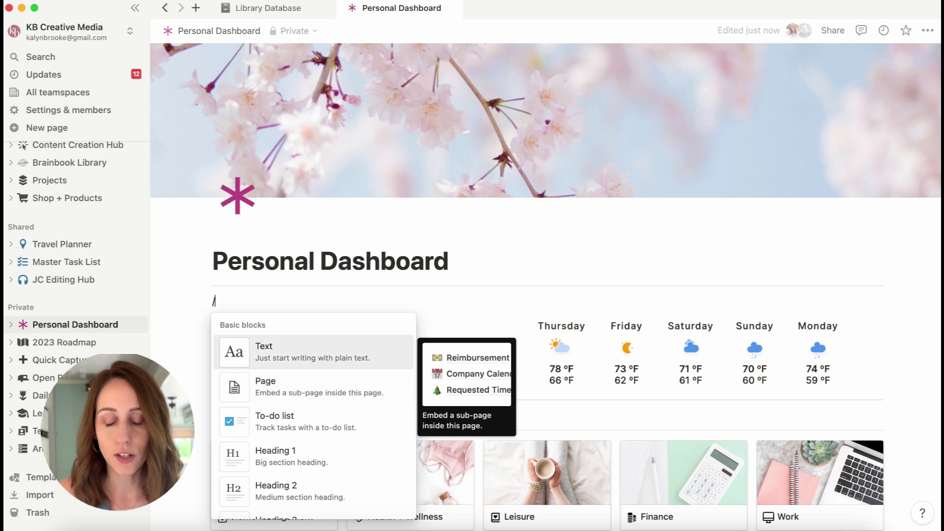
{"action": "type", "text": "emb"}
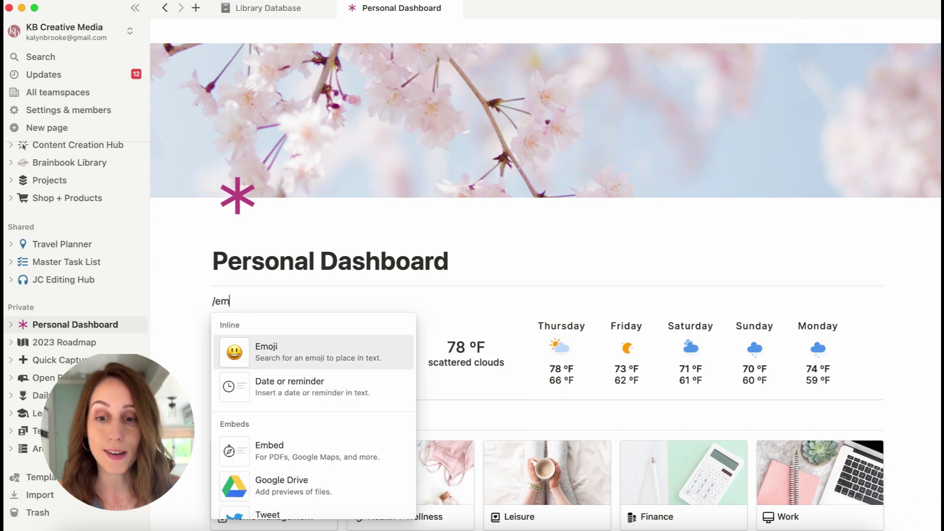
{"action": "left_click", "coordinate": [289, 355]}
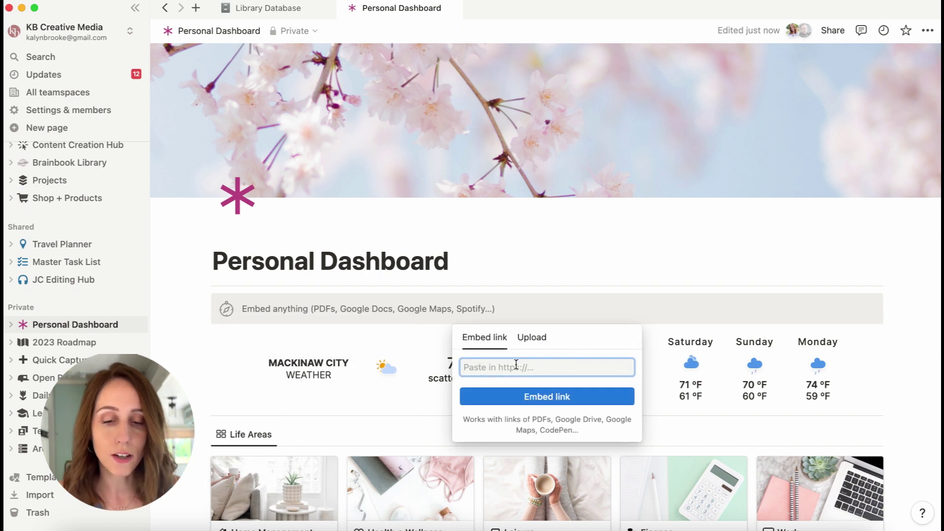
{"action": "key", "text": "super+v"}
{"action": "left_click", "coordinate": [529, 396]}
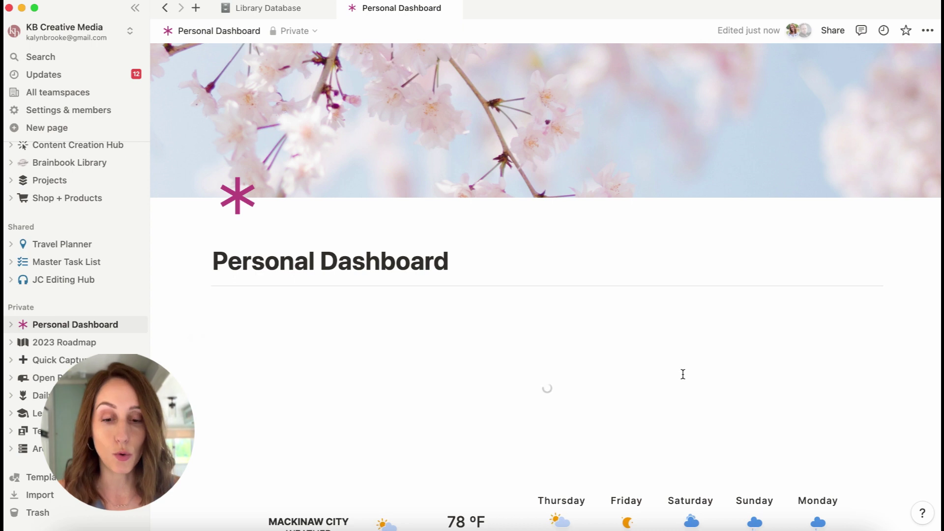
{"action": "left_click_drag", "start_coordinate": [671, 385], "coordinate": [879, 383]}
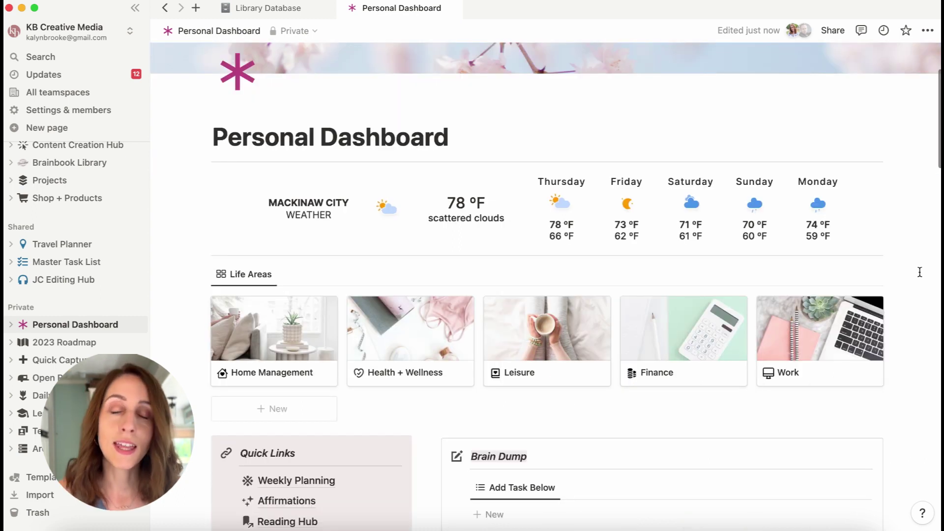
Scroll down to the Life Areas gallery and open the Health + Wellness card
{"action": "scroll", "coordinate": [919, 272], "scroll_direction": "down", "scroll_amount": 2}
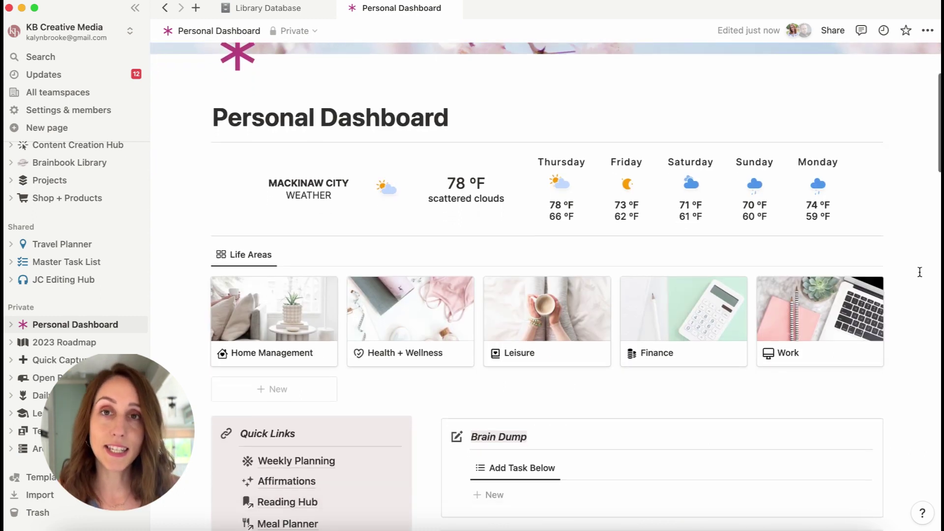
{"action": "scroll", "coordinate": [919, 272], "scroll_direction": "down", "scroll_amount": 1}
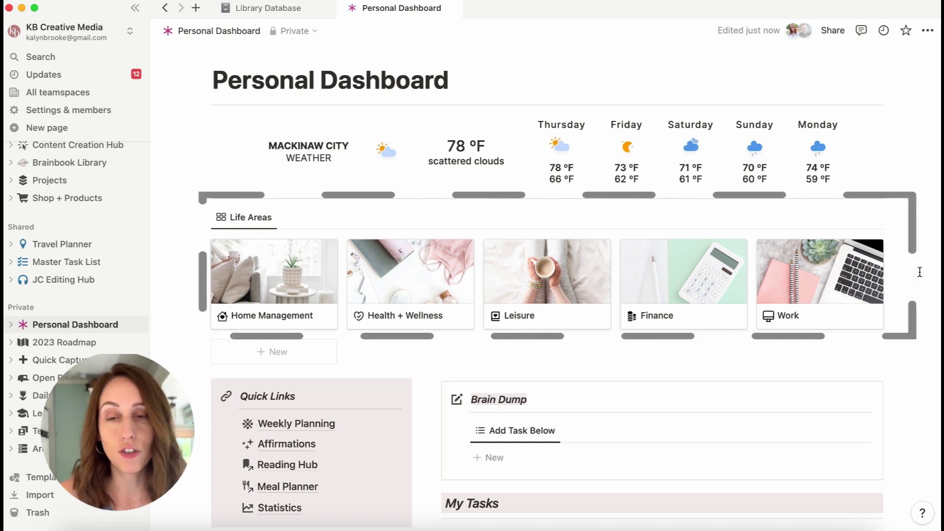
{"action": "mouse_move", "coordinate": [290, 272]}
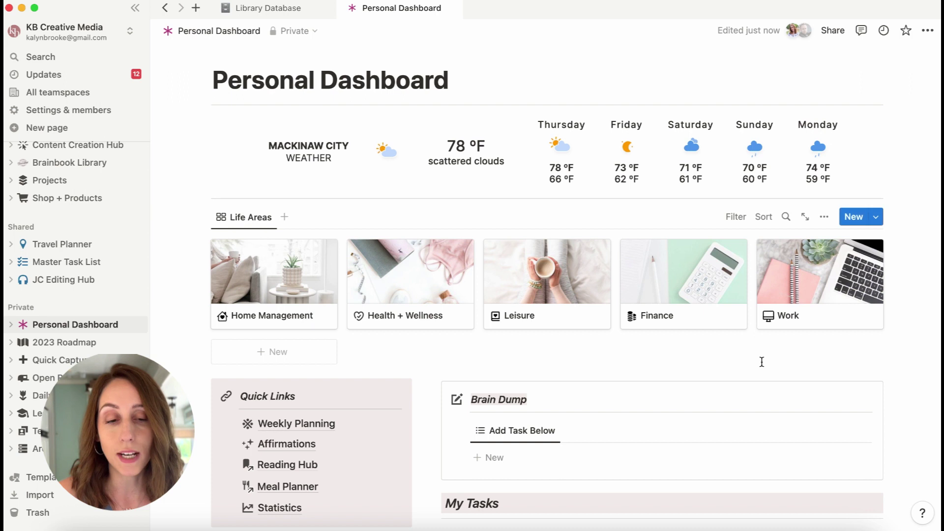
{"action": "mouse_move", "coordinate": [813, 247]}
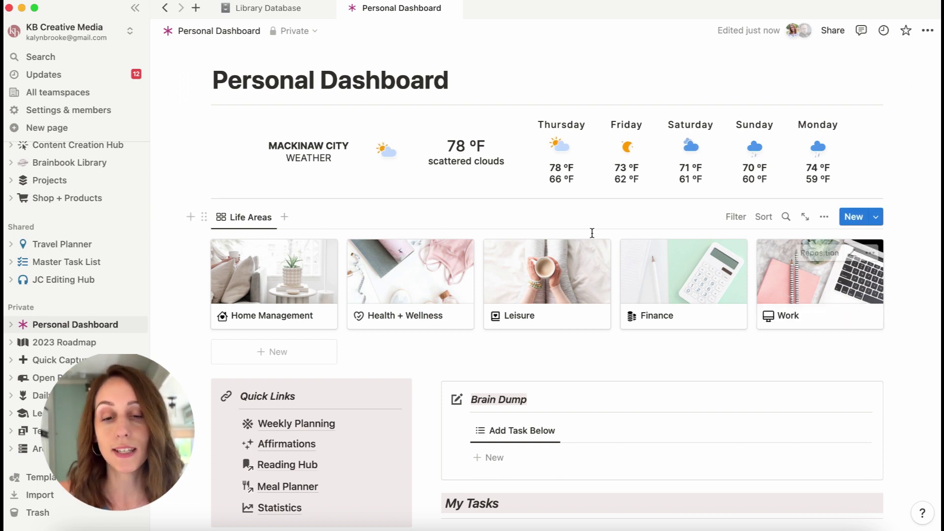
{"action": "left_click", "coordinate": [445, 281]}
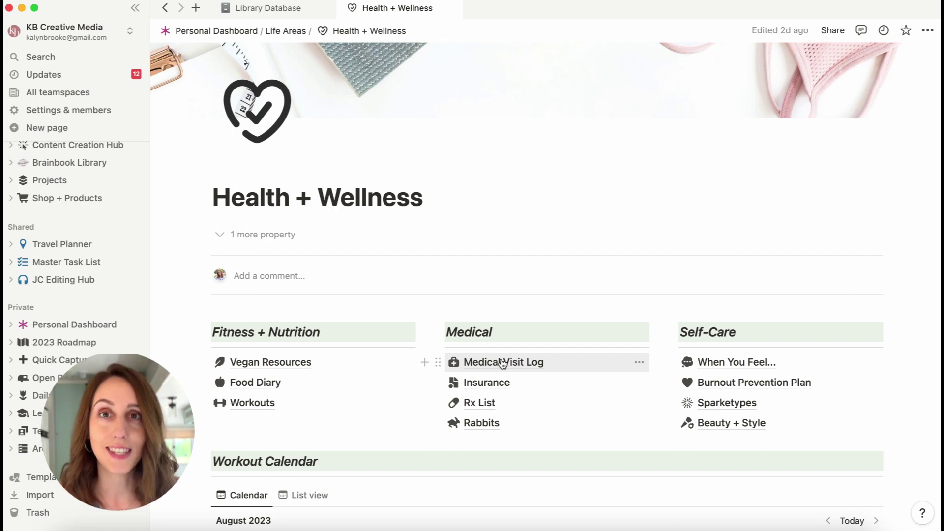
Go back to the Personal Dashboard via the breadcrumb and scroll to Brain Dump and My Tasks
{"action": "left_click", "coordinate": [231, 31]}
{"action": "scroll", "coordinate": [554, 219], "scroll_direction": "down", "scroll_amount": 10}
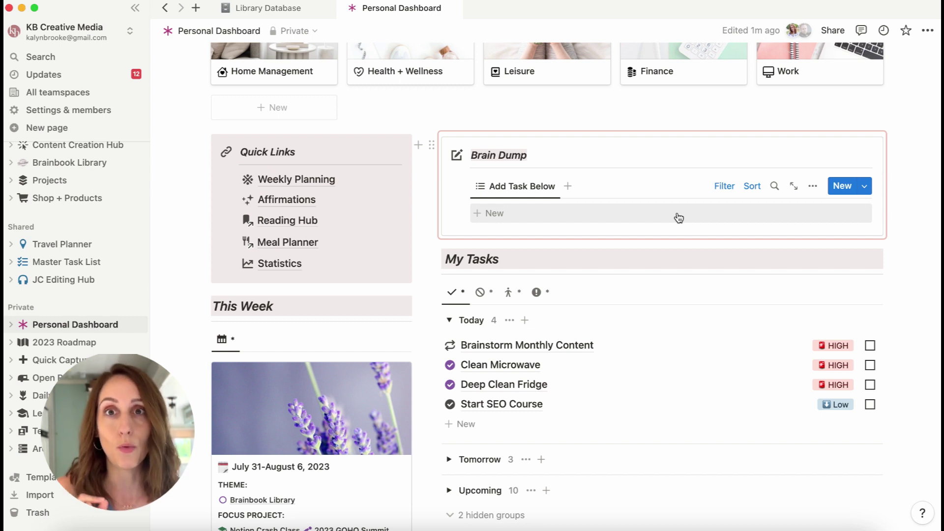
{"action": "left_click", "coordinate": [679, 218]}
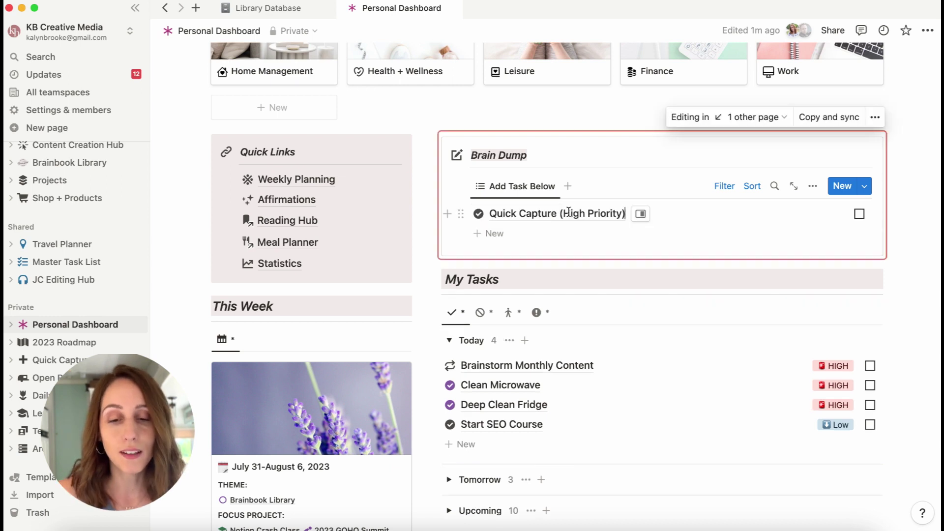
{"action": "left_click_drag", "start_coordinate": [491, 213], "coordinate": [605, 219]}
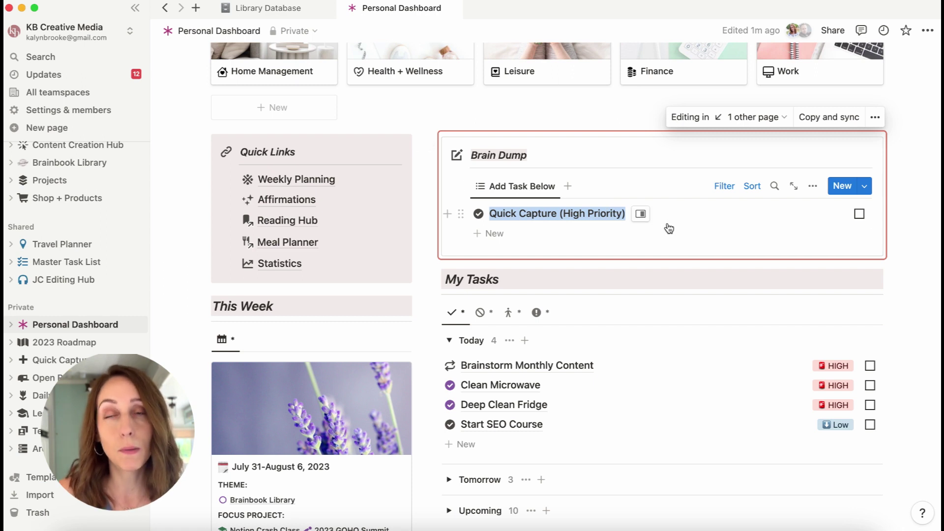
{"action": "left_click", "coordinate": [460, 214]}
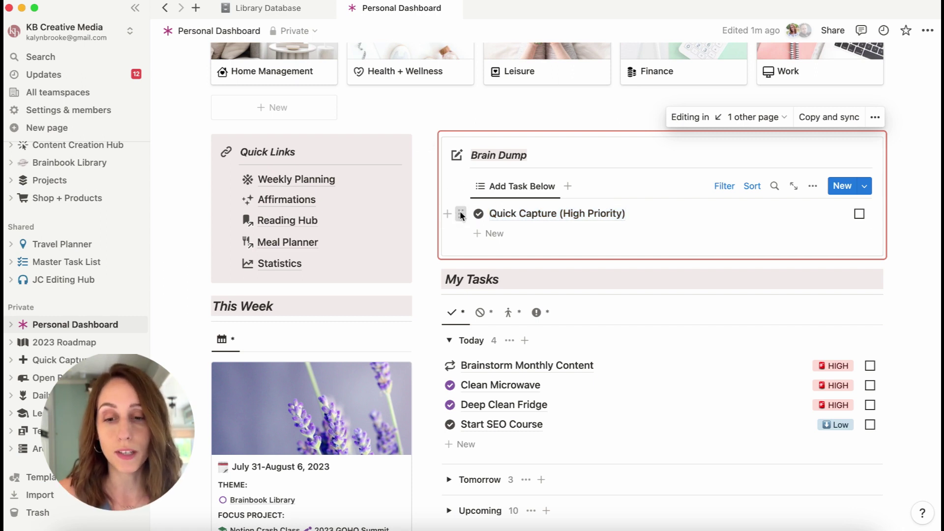
{"action": "left_click", "coordinate": [461, 215]}
{"action": "left_click", "coordinate": [344, 111]}
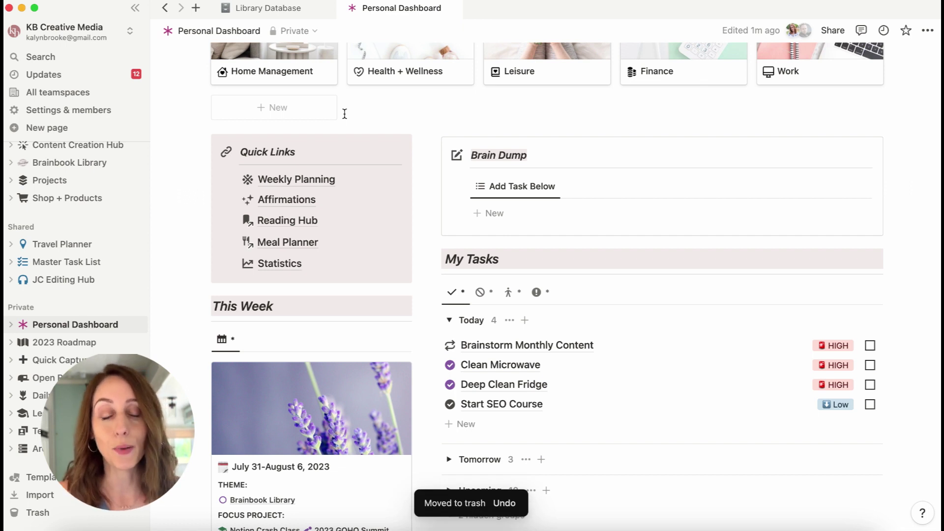
Open the Brainstorm Monthly Content task from Today's tasks in side peek
{"action": "scroll", "coordinate": [930, 139], "scroll_direction": "down", "scroll_amount": 3}
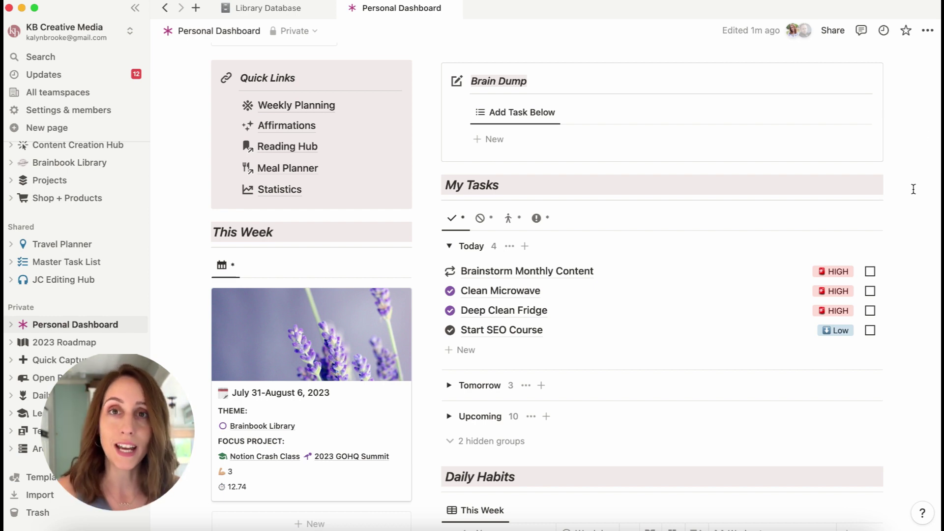
{"action": "left_click", "coordinate": [566, 272]}
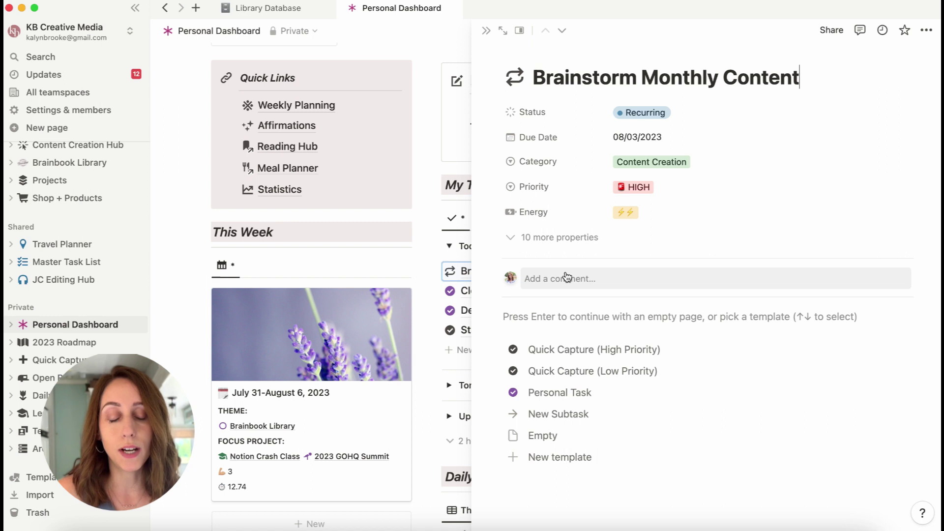
Review the task's hidden properties and Timing formula, then close the Brainstorm Monthly Content panel
{"action": "left_click", "coordinate": [560, 238]}
{"action": "scroll", "coordinate": [650, 361], "scroll_direction": "down", "scroll_amount": 5}
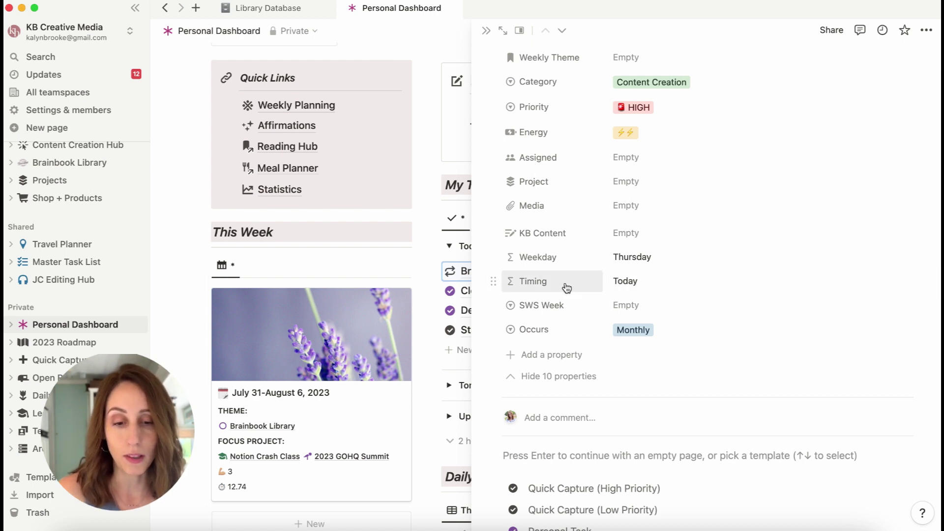
{"action": "left_click", "coordinate": [657, 281]}
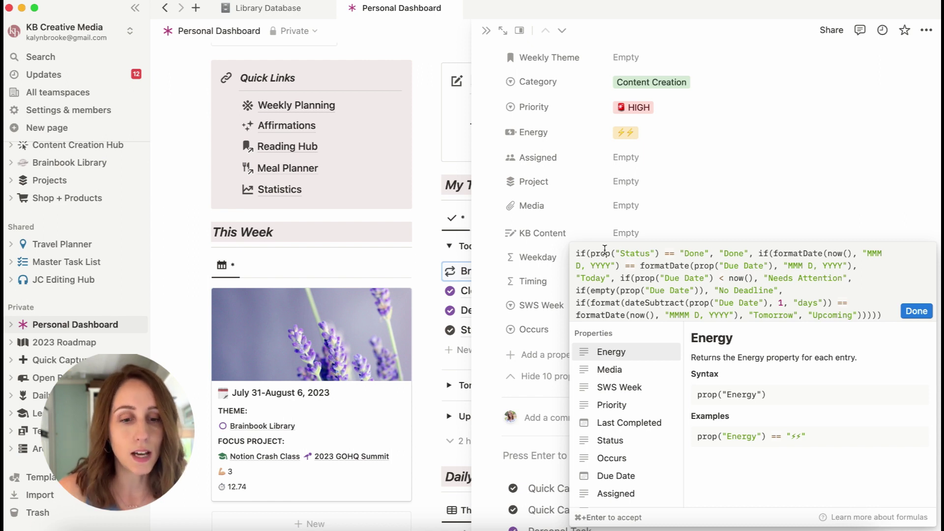
{"action": "left_click_drag", "start_coordinate": [822, 252], "coordinate": [760, 269]}
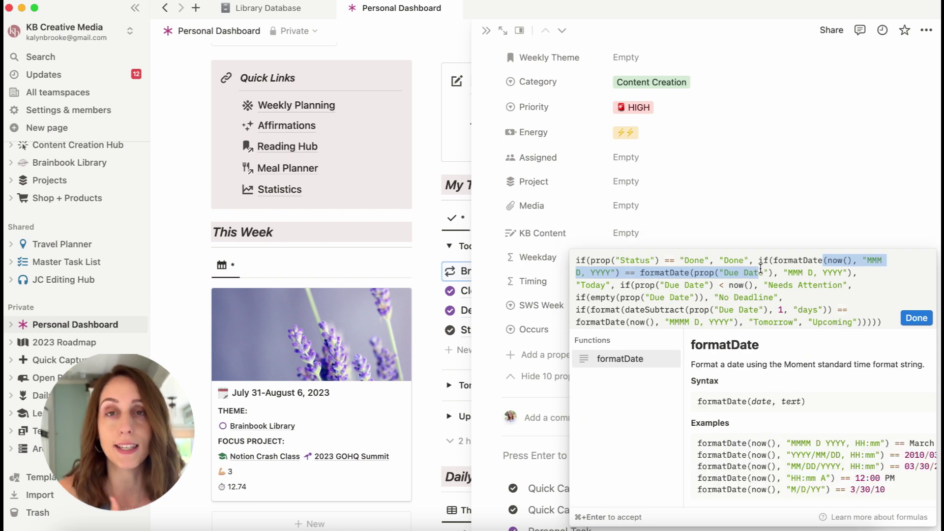
{"action": "left_click", "coordinate": [820, 180]}
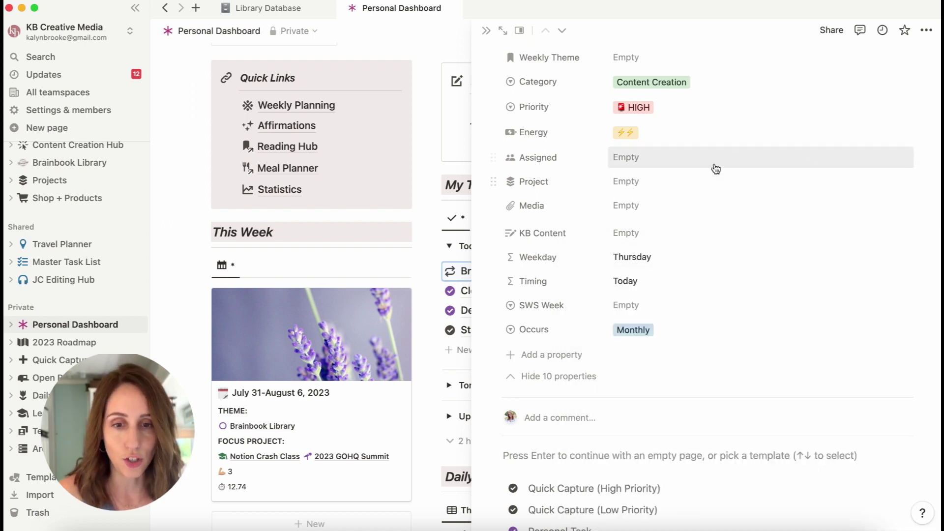
{"action": "key", "text": "Escape"}
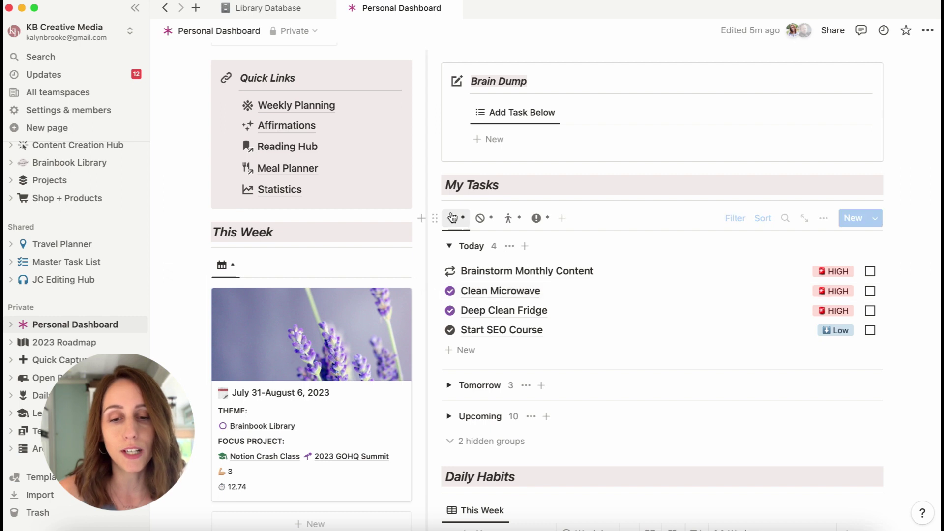
{"action": "left_click", "coordinate": [540, 219]}
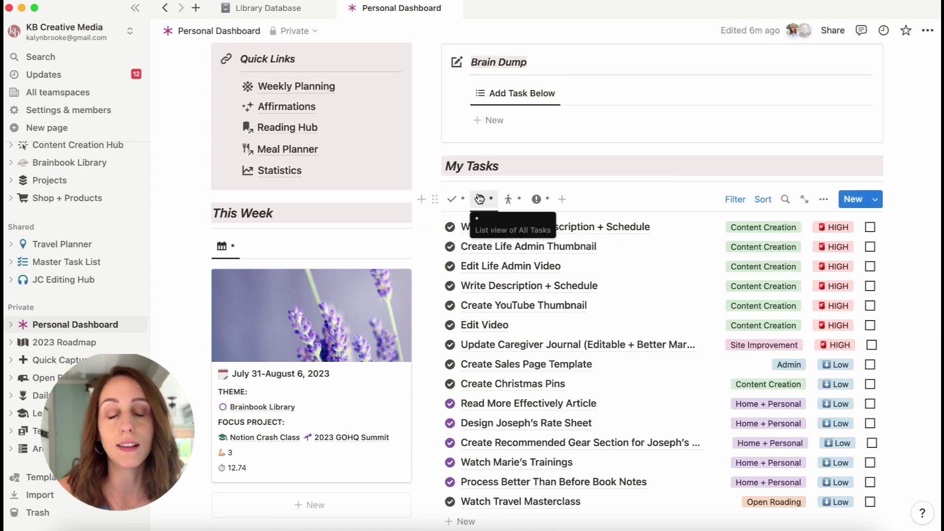
{"action": "left_click", "coordinate": [556, 229]}
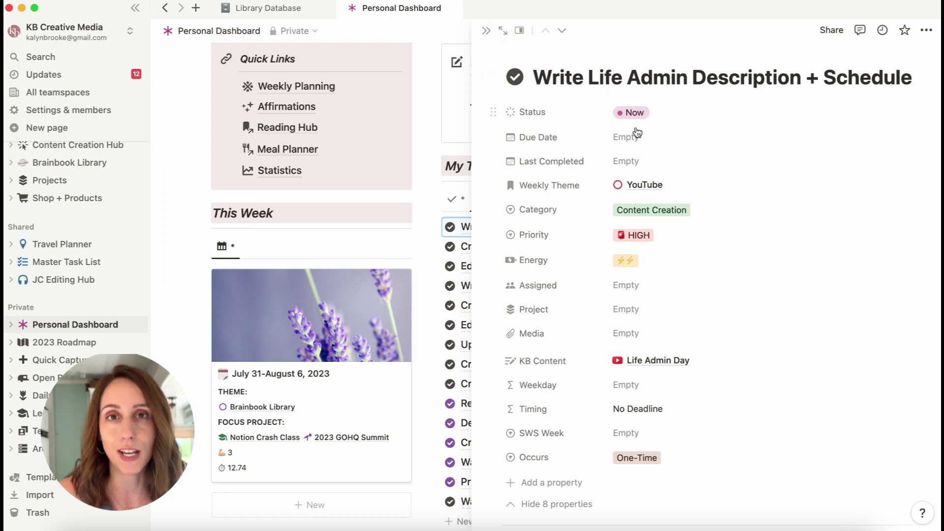
{"action": "left_click", "coordinate": [486, 30]}
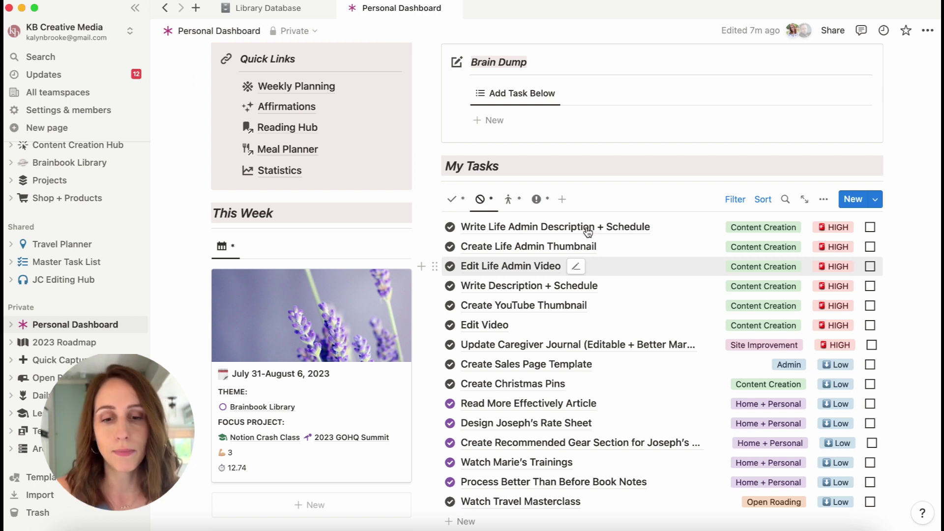
{"action": "left_click", "coordinate": [511, 201]}
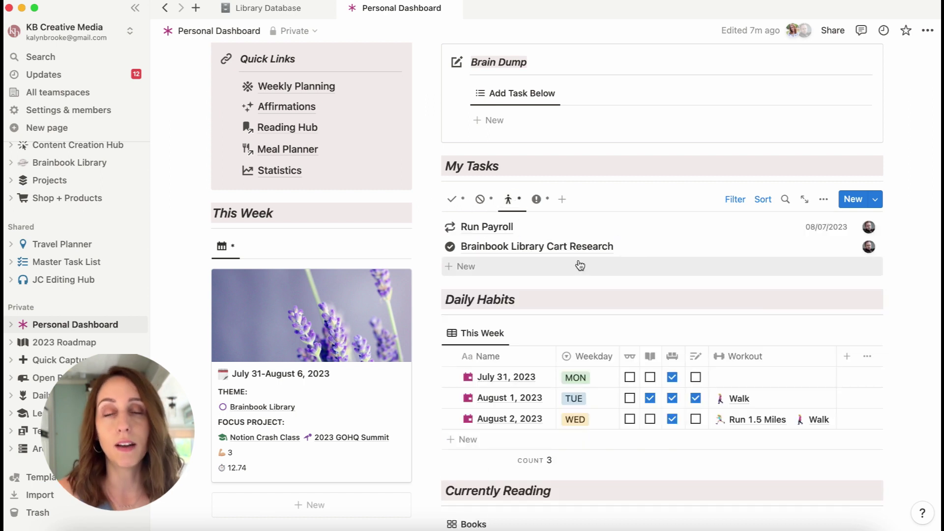
{"action": "left_click", "coordinate": [451, 200]}
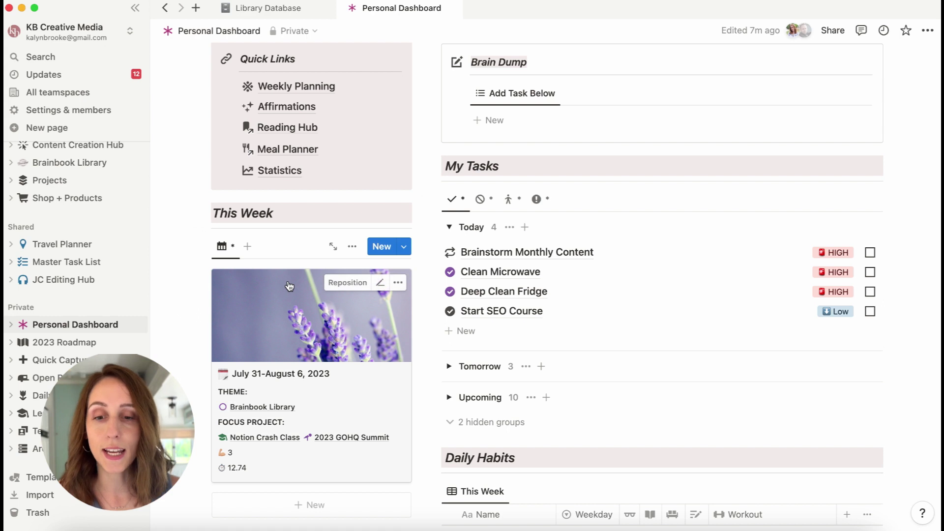
Scroll the dashboard past My Tasks to the This Week card and Daily Habits table
{"action": "scroll", "coordinate": [289, 286], "scroll_direction": "down", "scroll_amount": 3}
{"action": "scroll", "coordinate": [289, 286], "scroll_direction": "down", "scroll_amount": 4}
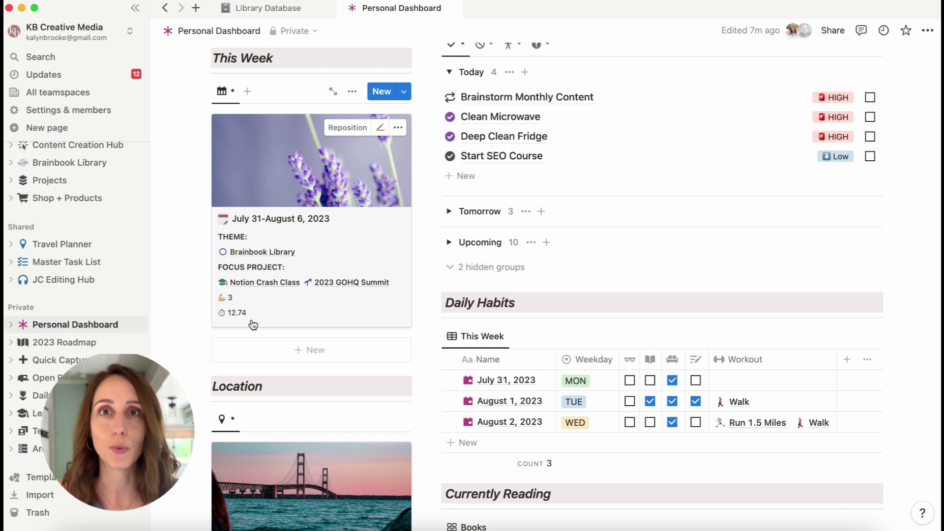
Preview the August 1, 2023 habit entry, close it, and scroll down to Currently Reading
{"action": "scroll", "coordinate": [601, 332], "scroll_direction": "down", "scroll_amount": 4}
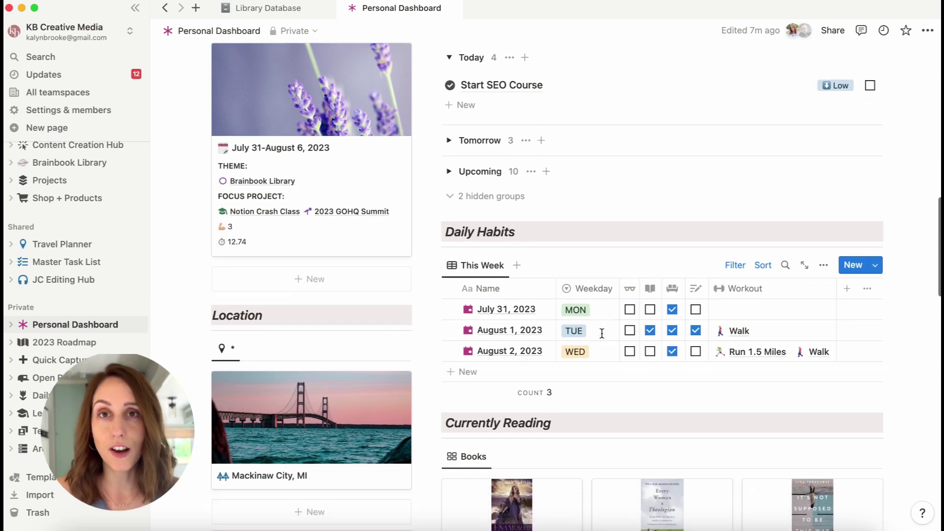
{"action": "scroll", "coordinate": [602, 333], "scroll_direction": "down", "scroll_amount": 1}
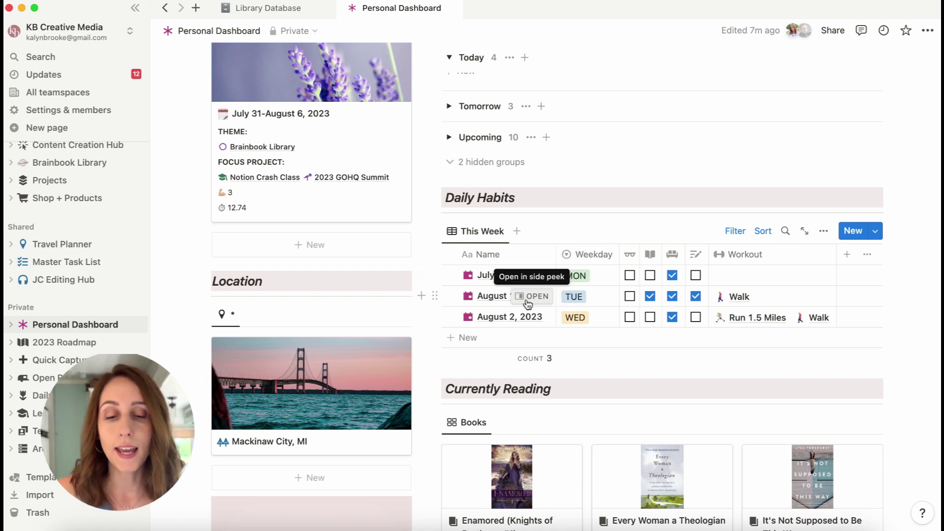
{"action": "left_click", "coordinate": [529, 298]}
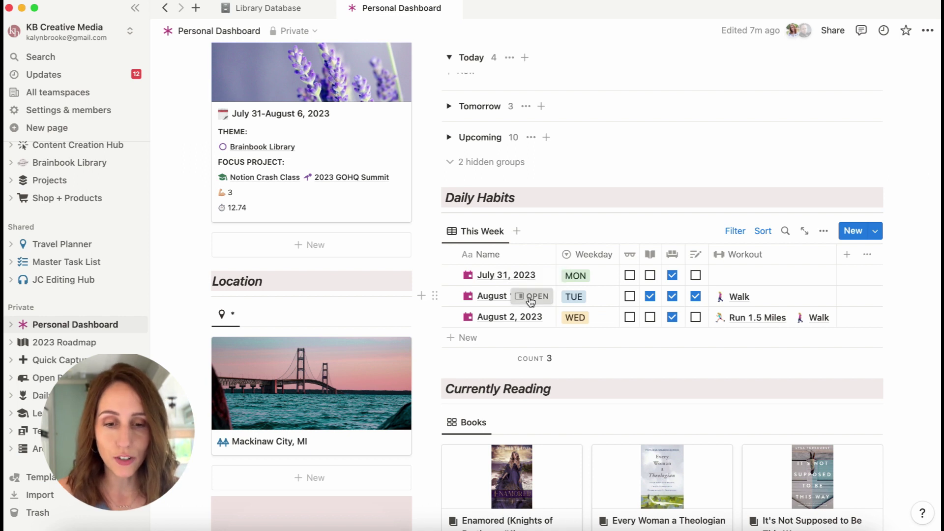
{"action": "scroll", "coordinate": [670, 224], "scroll_direction": "down", "scroll_amount": 5}
{"action": "scroll", "coordinate": [671, 224], "scroll_direction": "up", "scroll_amount": 5}
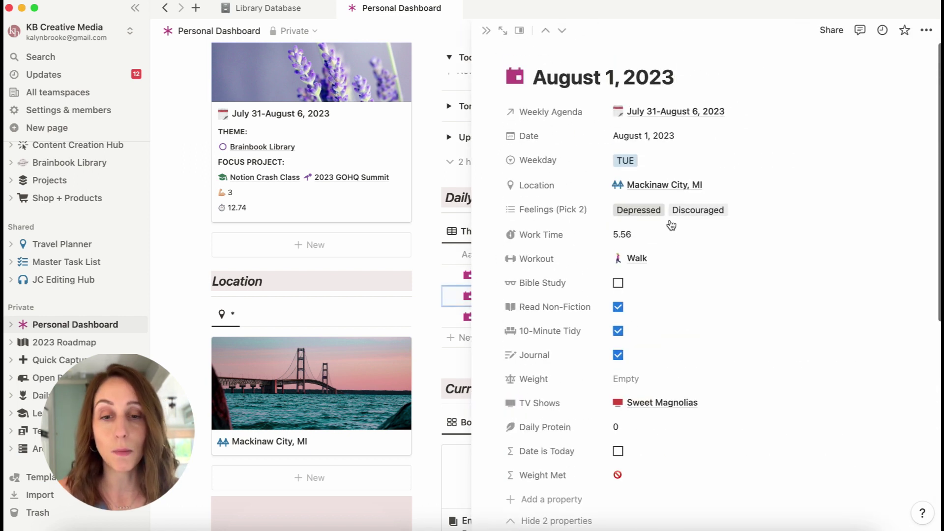
{"action": "left_click", "coordinate": [486, 30]}
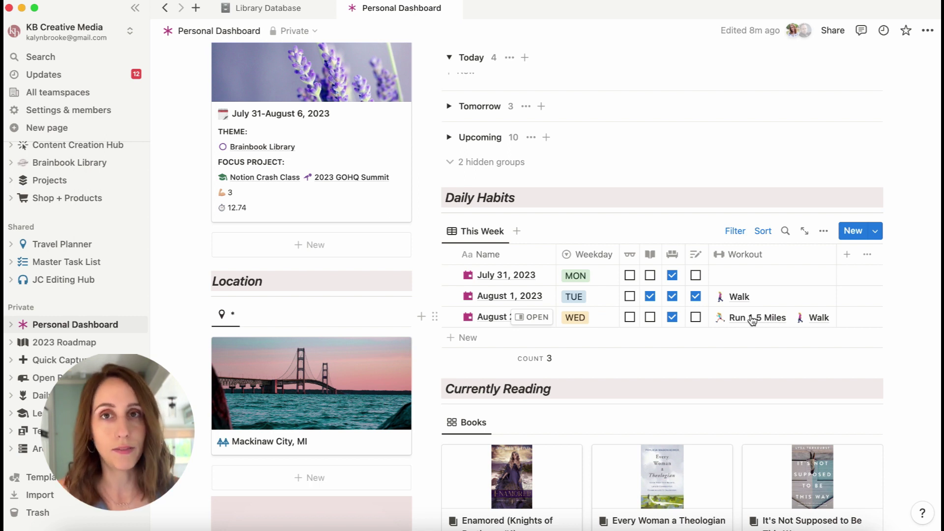
{"action": "scroll", "coordinate": [752, 319], "scroll_direction": "down", "scroll_amount": 5}
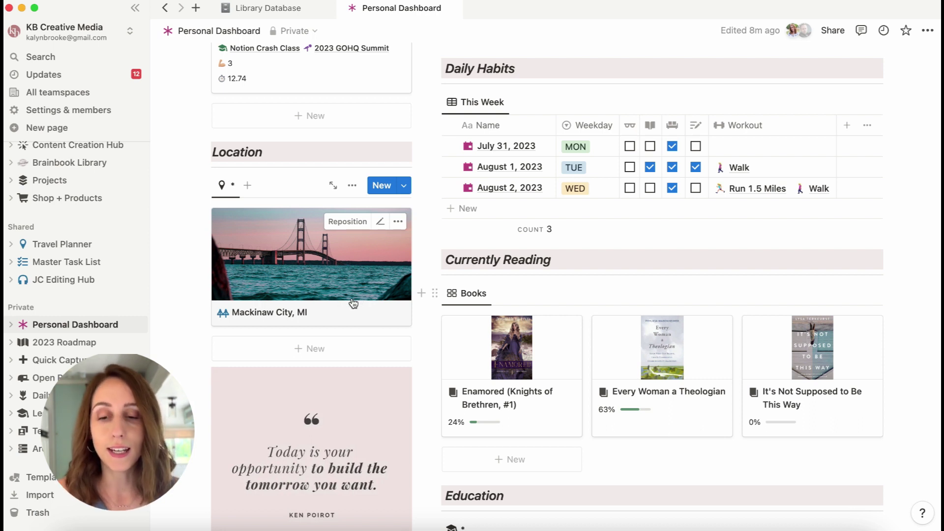
{"action": "left_click", "coordinate": [326, 294]}
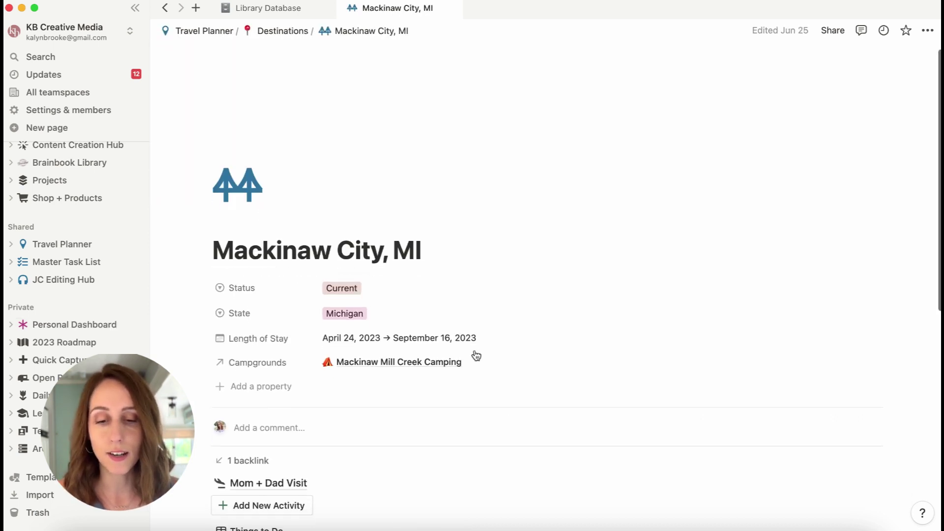
{"action": "scroll", "coordinate": [475, 353], "scroll_direction": "down", "scroll_amount": 10}
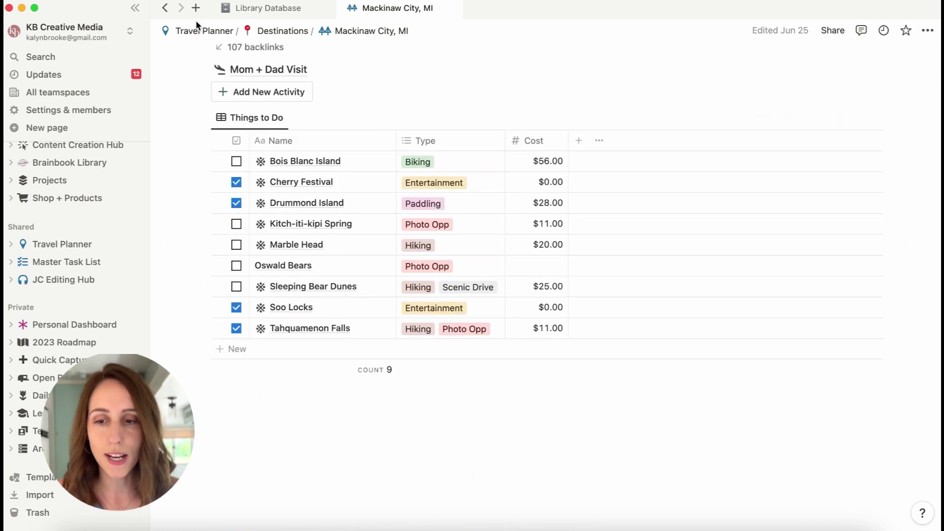
{"action": "left_click", "coordinate": [164, 7]}
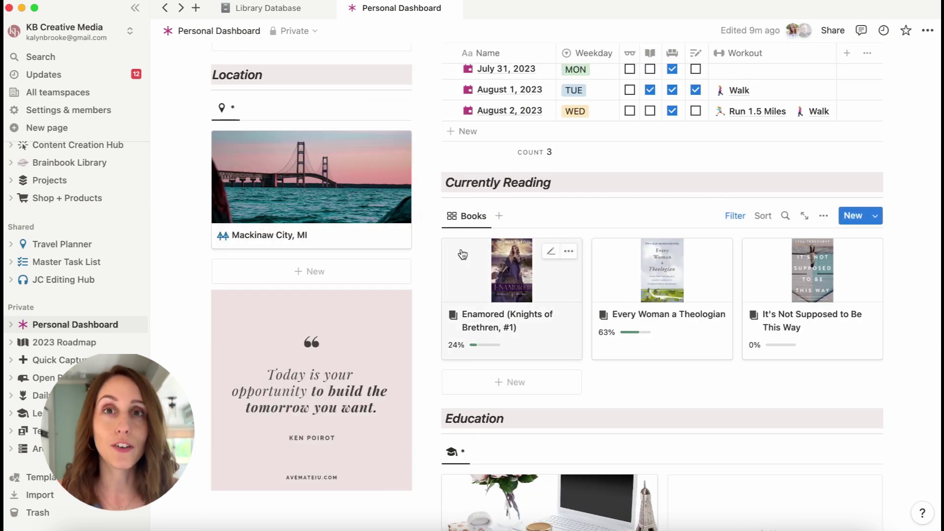
Scroll past Currently Reading to the Education gallery and the August 2023 KB Calendar
{"action": "scroll", "coordinate": [462, 255], "scroll_direction": "up", "scroll_amount": 4}
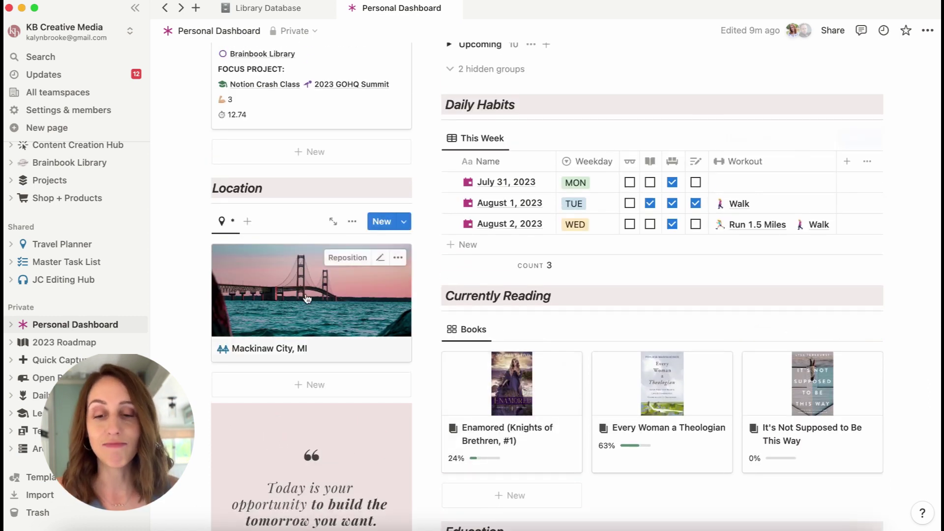
{"action": "scroll", "coordinate": [353, 311], "scroll_direction": "down", "scroll_amount": 4}
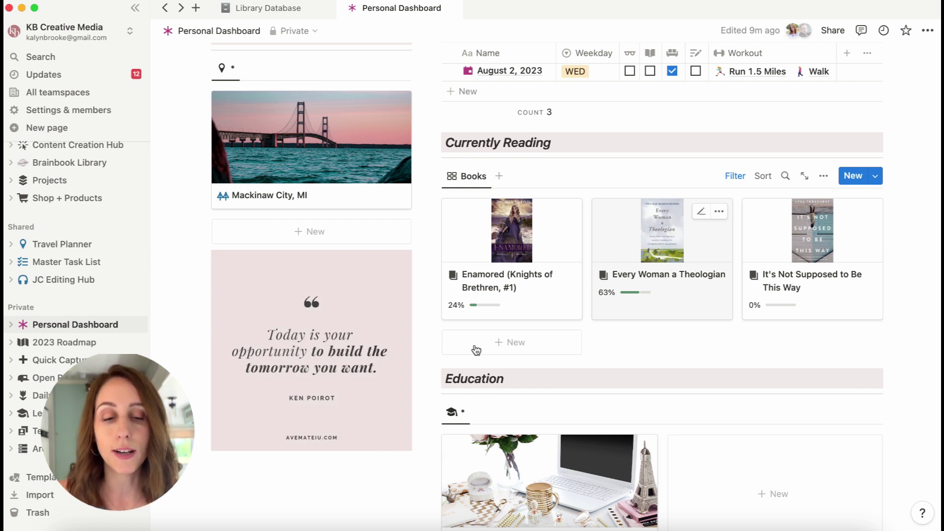
{"action": "scroll", "coordinate": [691, 307], "scroll_direction": "down", "scroll_amount": 5}
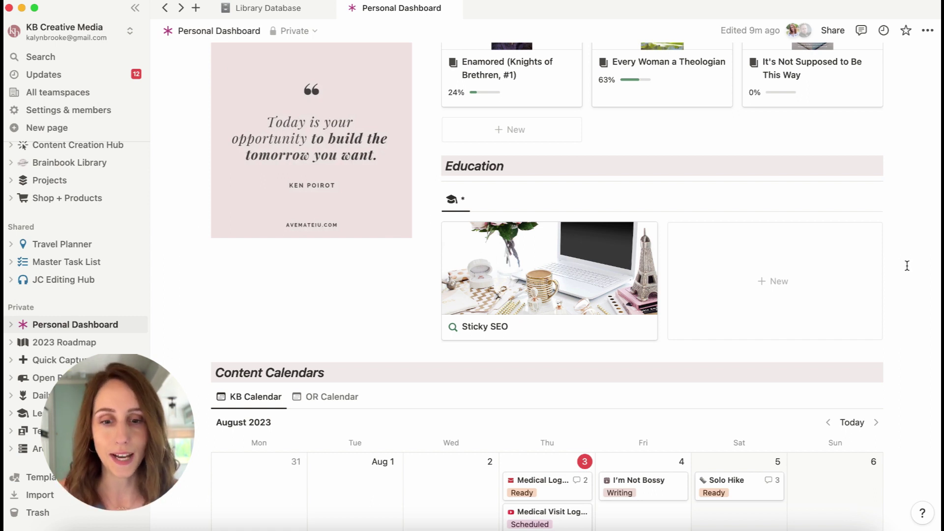
Move the I'm Not Bossy card from Friday August 4 to Friday August 11 on the KB Calendar
{"action": "scroll", "coordinate": [907, 265], "scroll_direction": "down", "scroll_amount": 5}
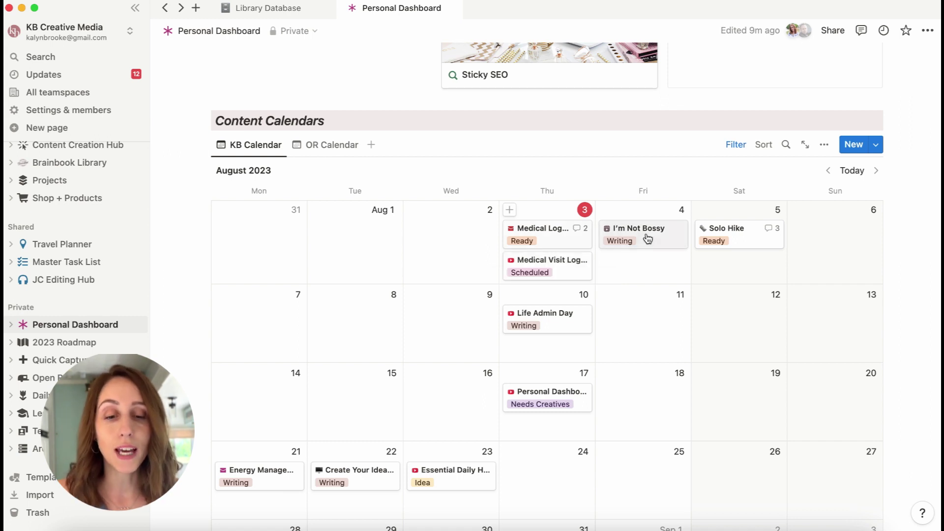
{"action": "left_click_drag", "start_coordinate": [632, 238], "coordinate": [633, 323]}
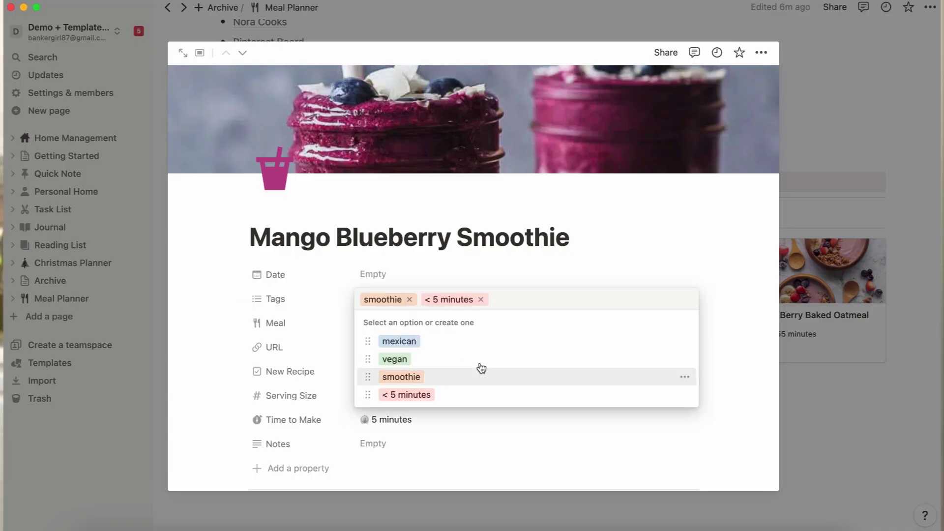
Bring up the Mango Blueberry Smoothie's Tags property showing its smoothie and < 5 minutes tags
{"action": "left_click", "coordinate": [705, 221]}
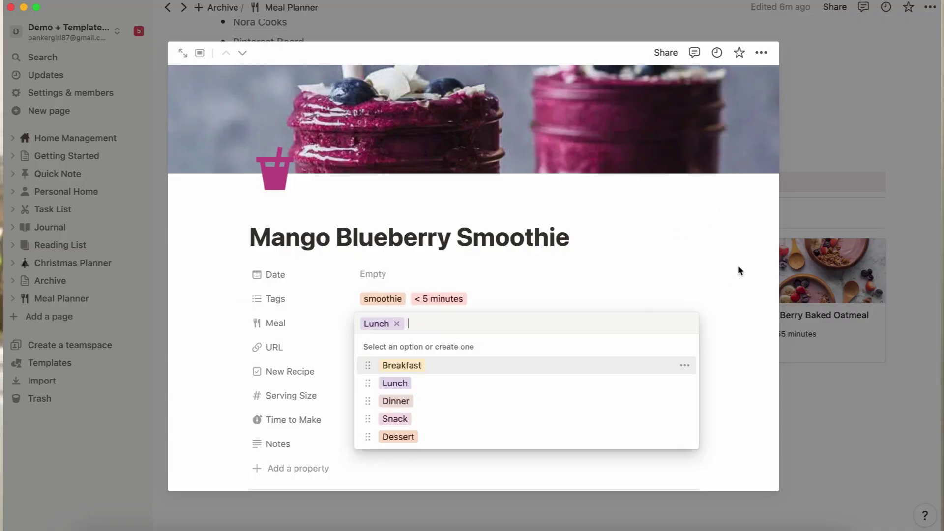